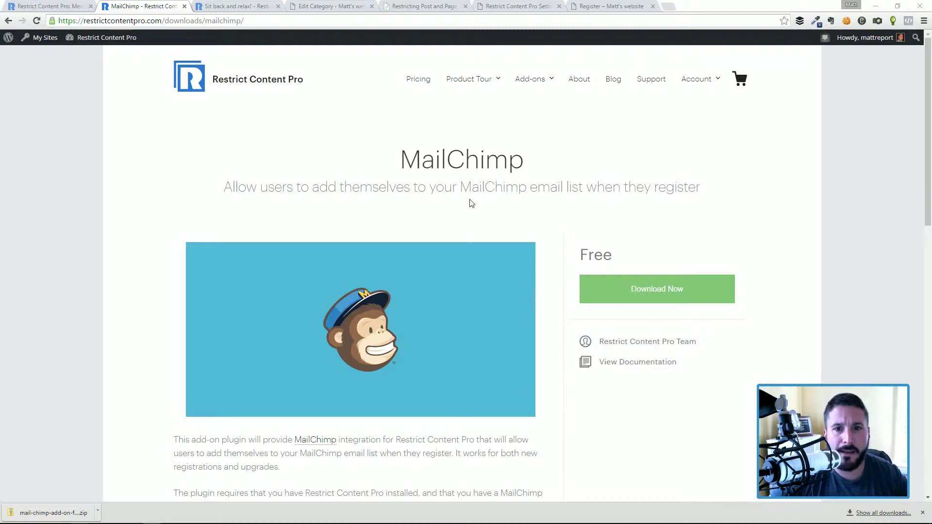
With the MailChimp add-on download page showing, bring up the Account and Add-ons menus
mouse_move(689, 86)
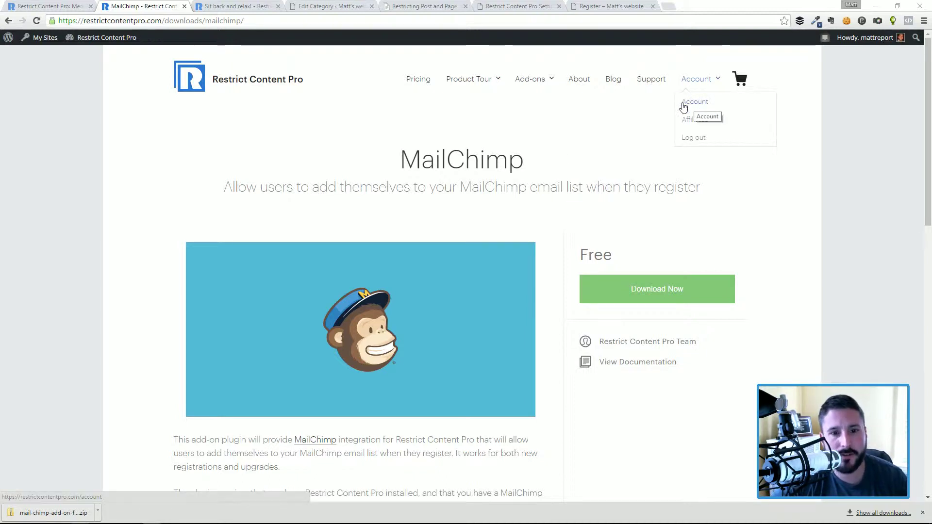
mouse_move(538, 92)
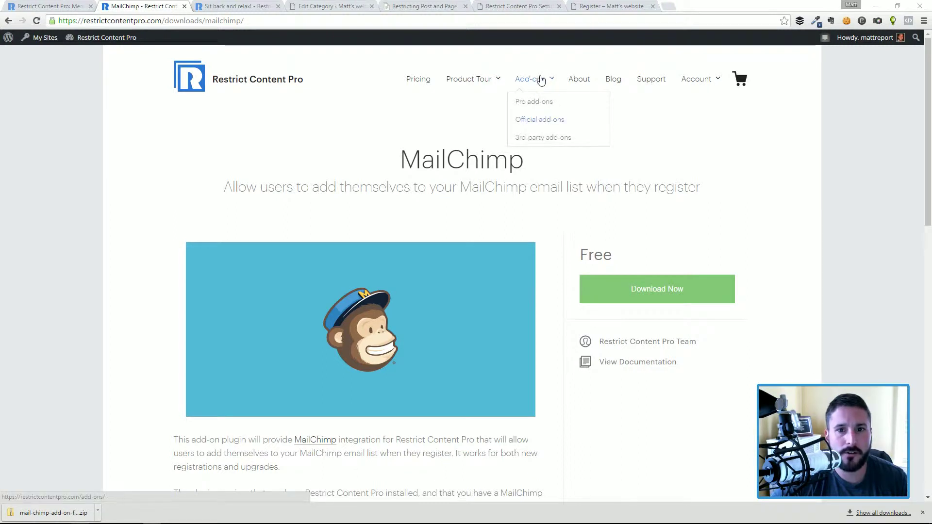
Open the MailChimp card from Official add-ons, then visit the thank-you page and WordPress admin tabs
click(539, 121)
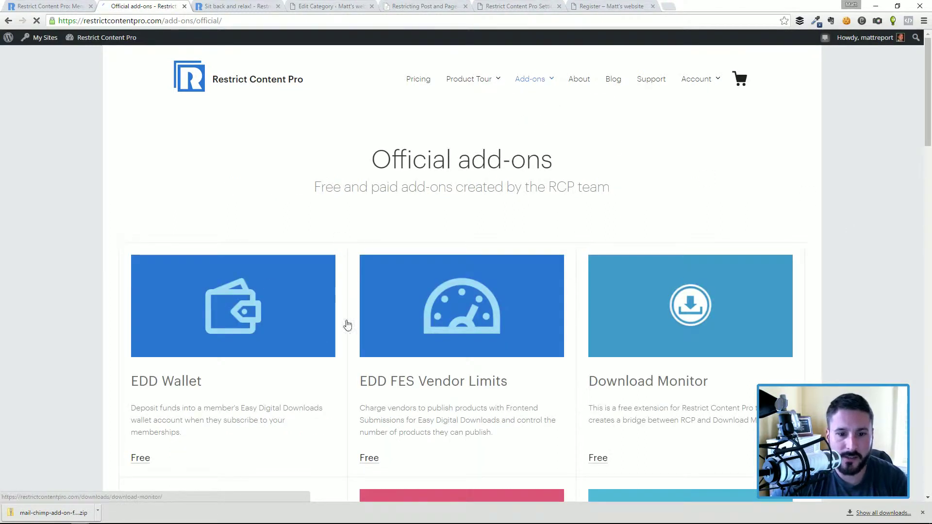
scroll(369, 327, down, 10)
click(638, 141)
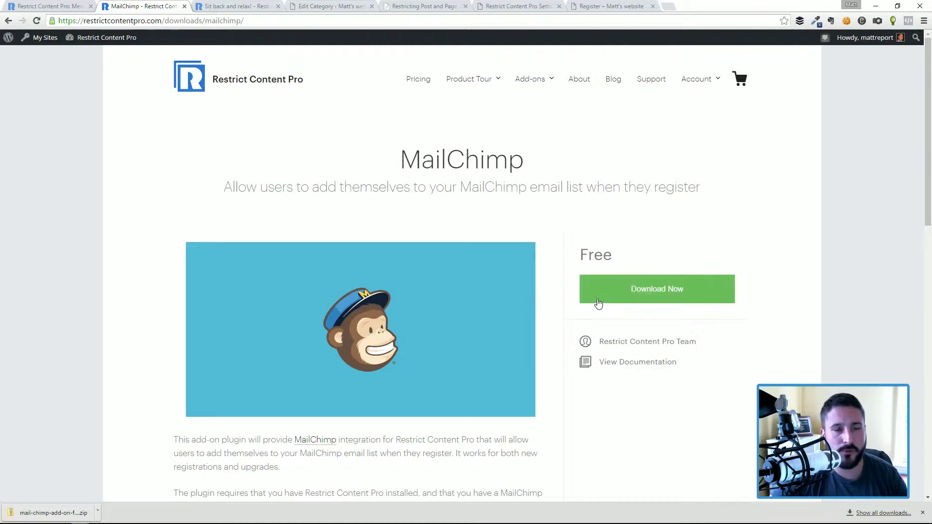
scroll(593, 217, down, 4)
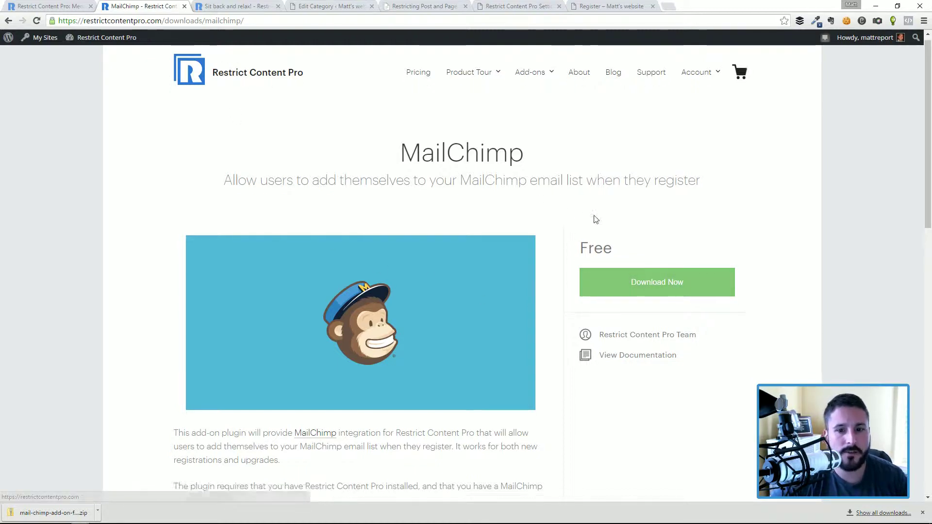
scroll(596, 231, up, 4)
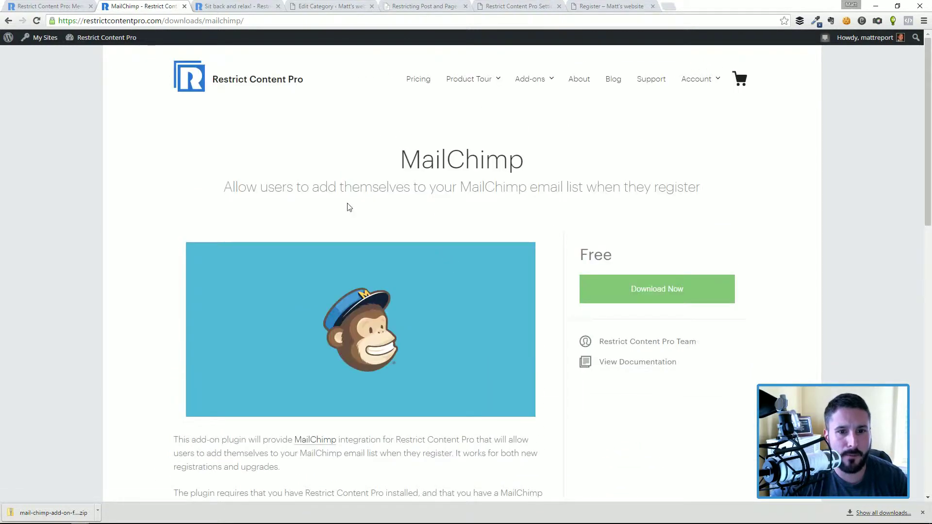
click(225, 5)
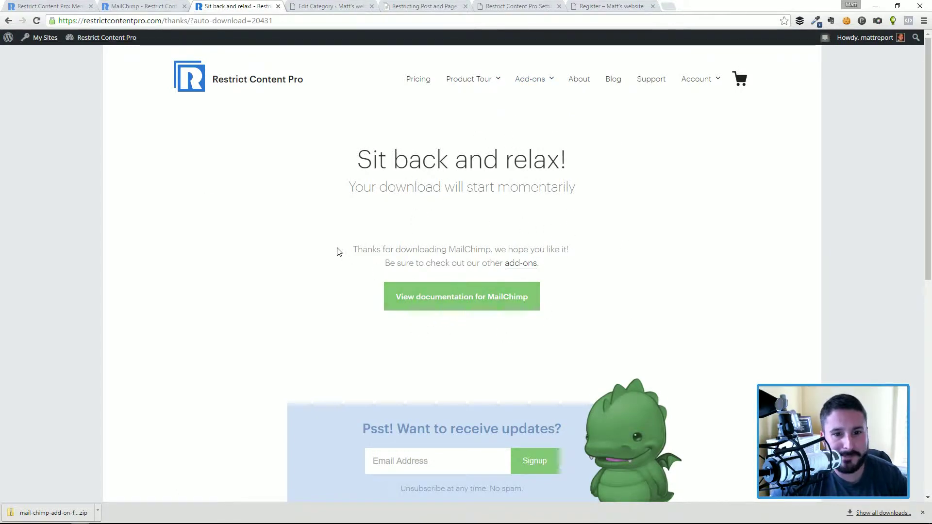
click(335, 6)
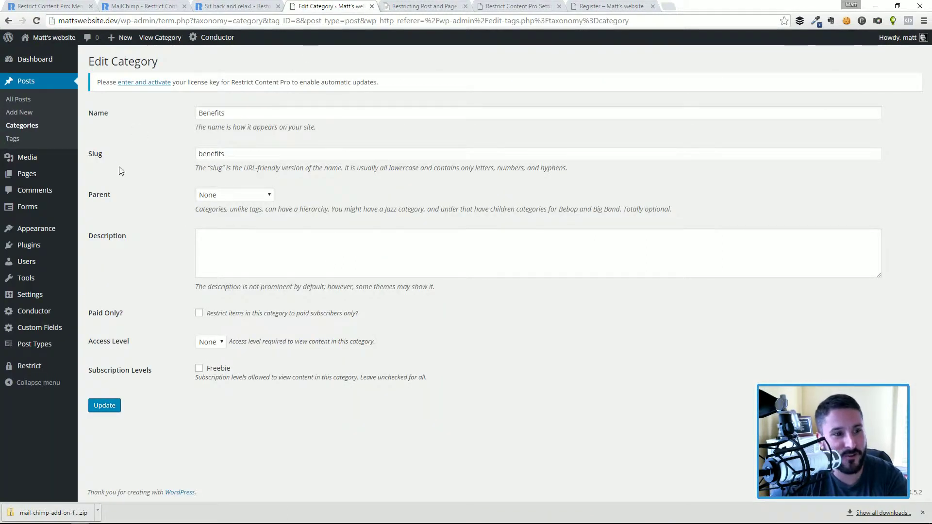
Upload mail-chimp-add-on-for-restrict-content-pro.1.2.1.zip via Plugins > Add New > Upload Plugin and install it
mouse_move(43, 248)
click(97, 261)
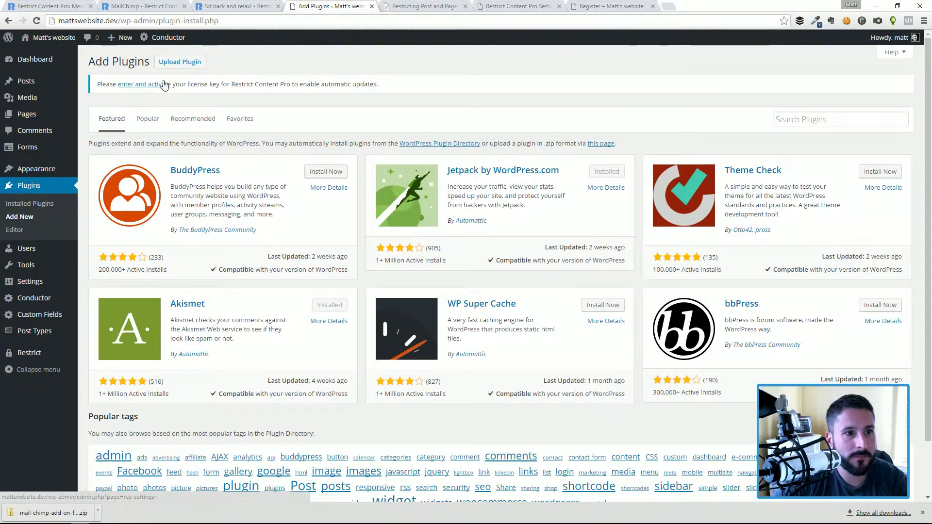
click(180, 61)
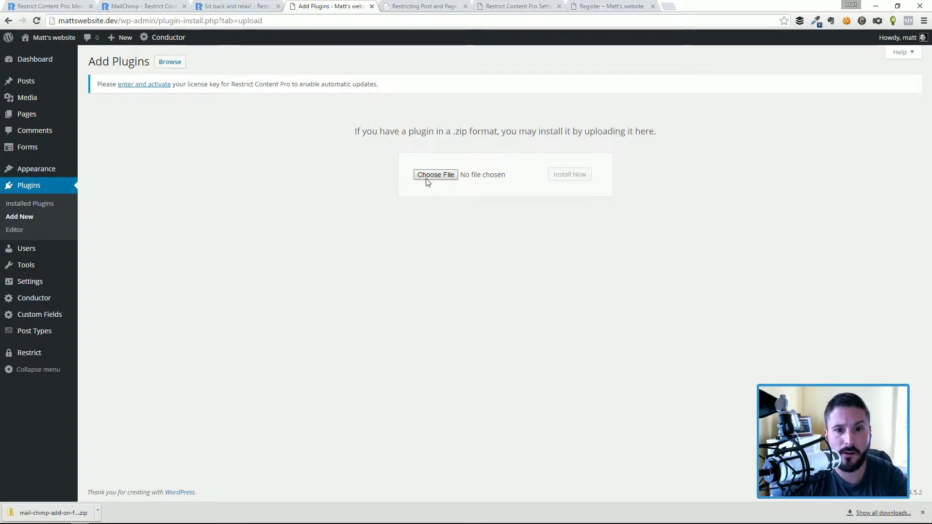
click(427, 181)
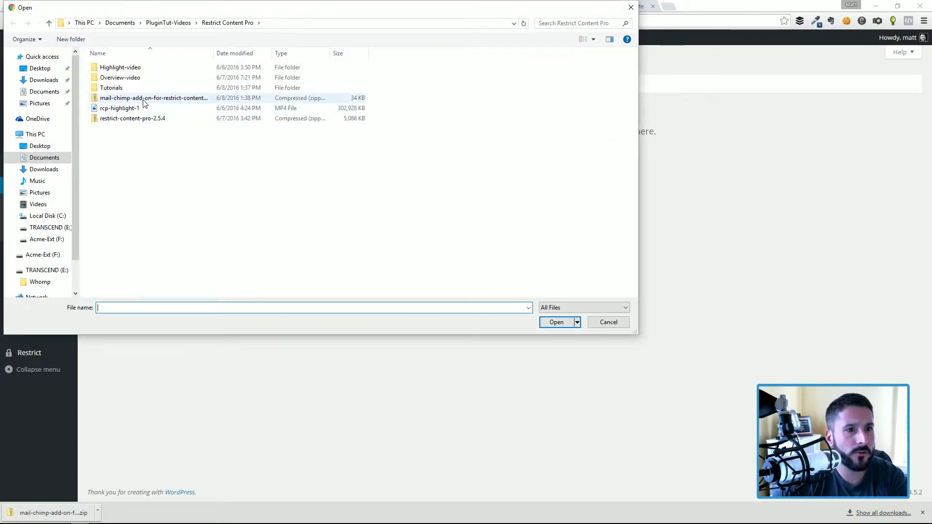
click(146, 98)
click(558, 325)
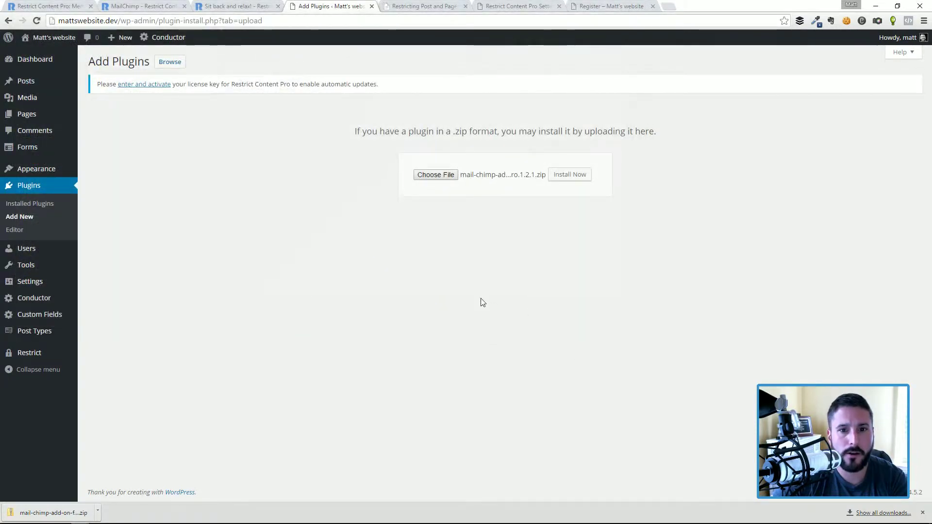
click(569, 176)
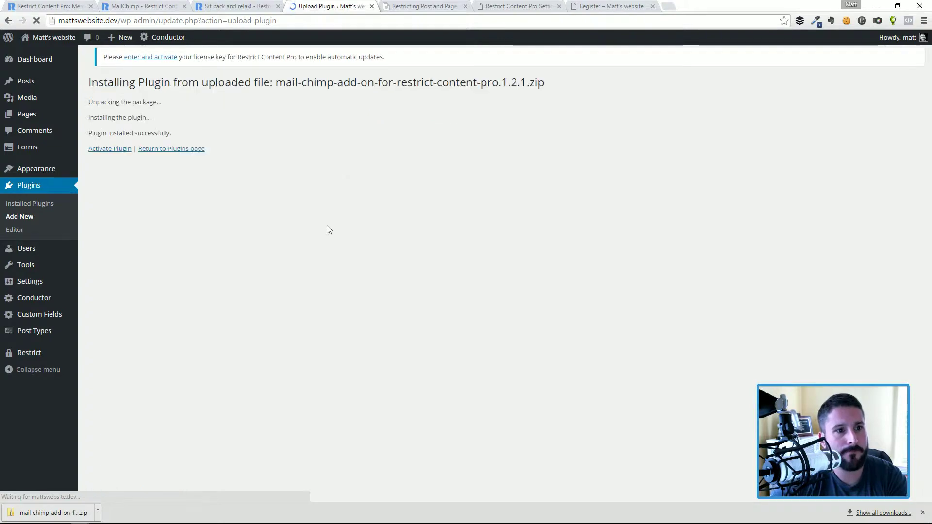
Activate the Restrict Content Pro - MailChimp plugin and locate it in the Installed Plugins list
click(117, 149)
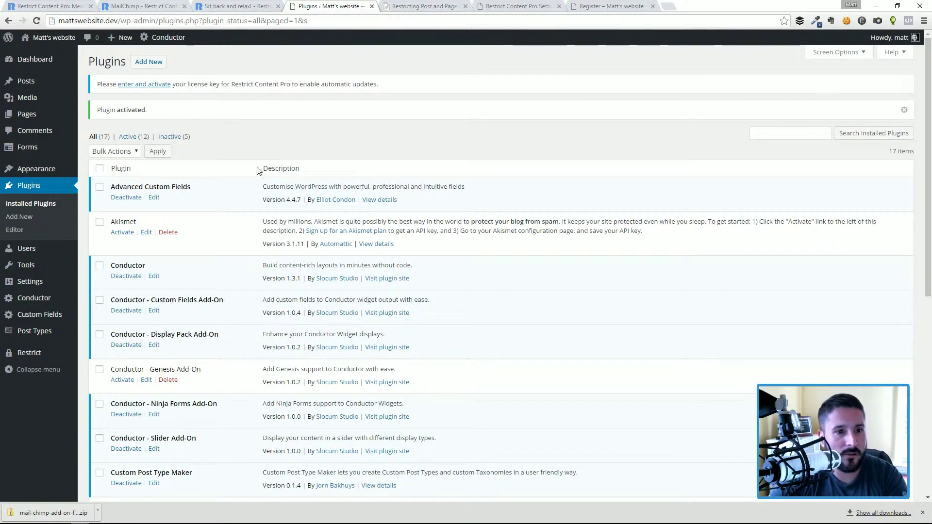
scroll(261, 167, down, 5)
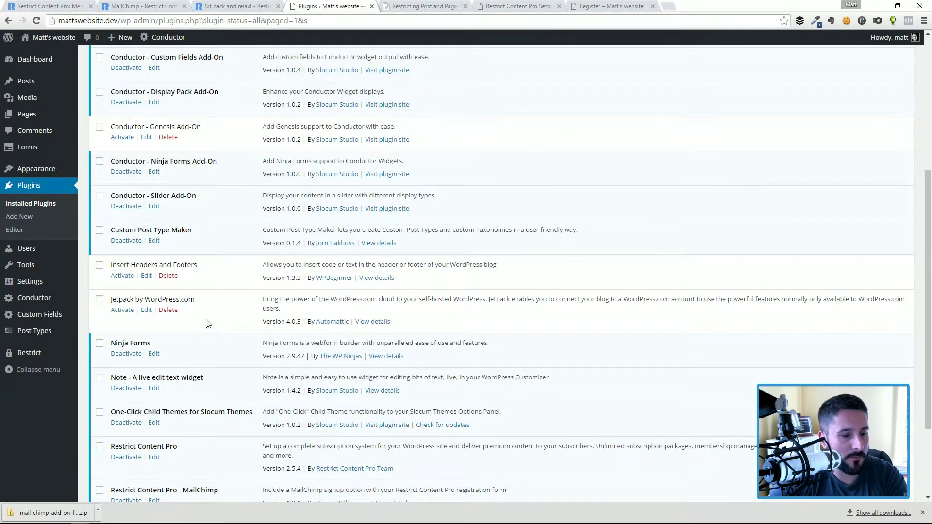
scroll(208, 322, down, 3)
scroll(107, 333, up, 4)
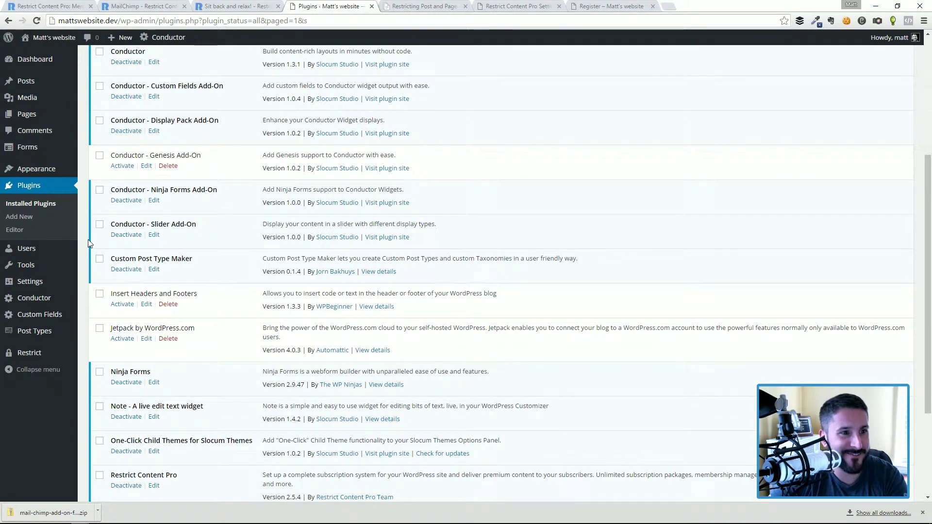
mouse_move(57, 356)
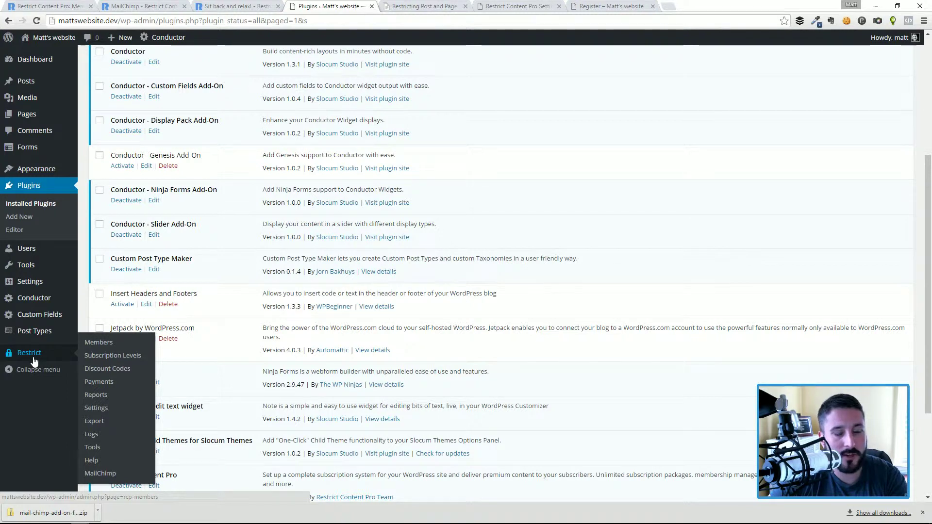
Open Restrict > MailChimp settings, inspect the API Key, Newsletter List and Form Label fields, then open a new tab
click(109, 478)
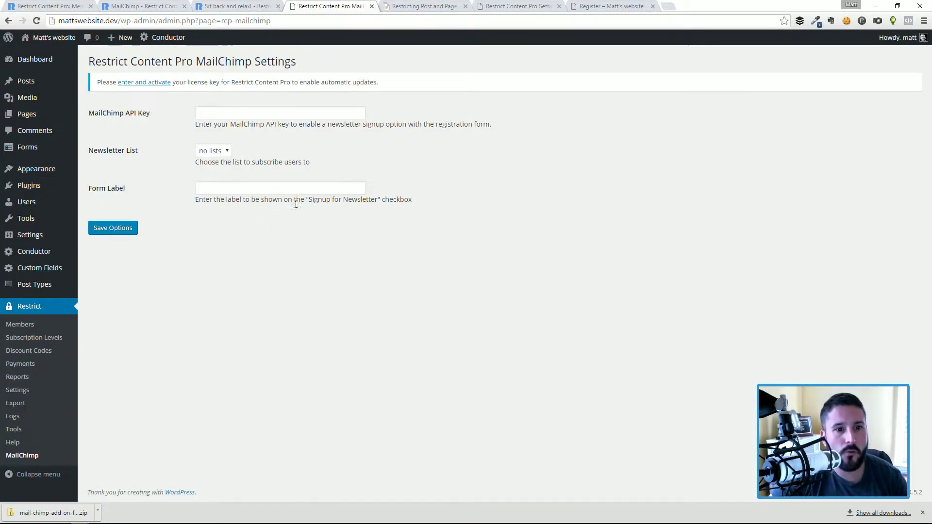
click(284, 113)
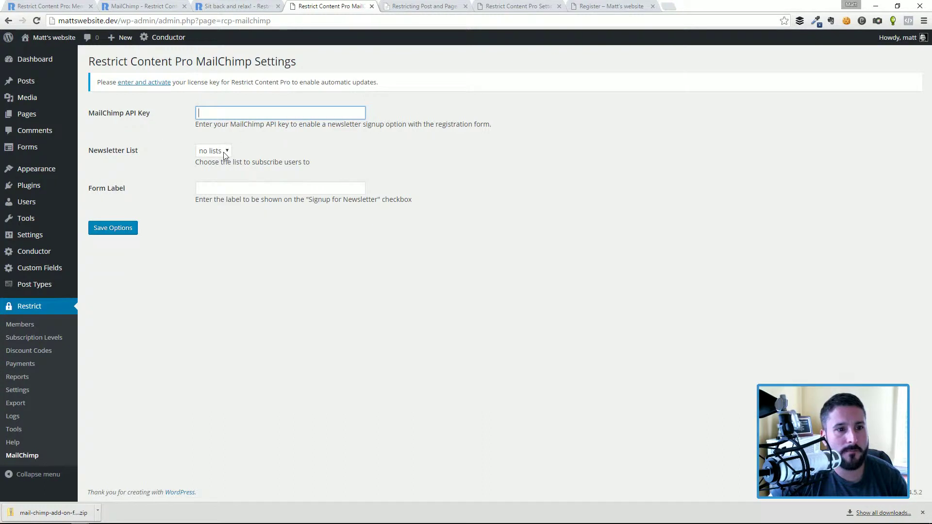
click(225, 152)
click(213, 163)
click(267, 190)
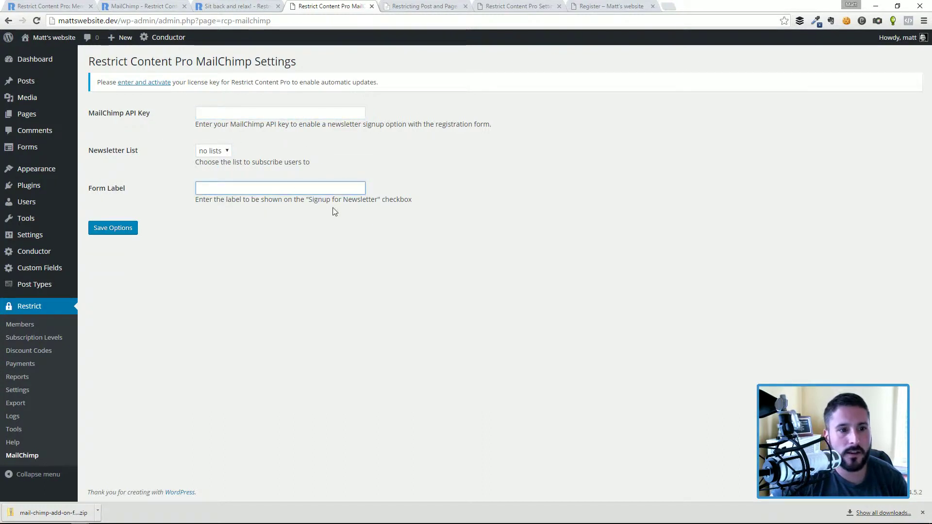
click(342, 244)
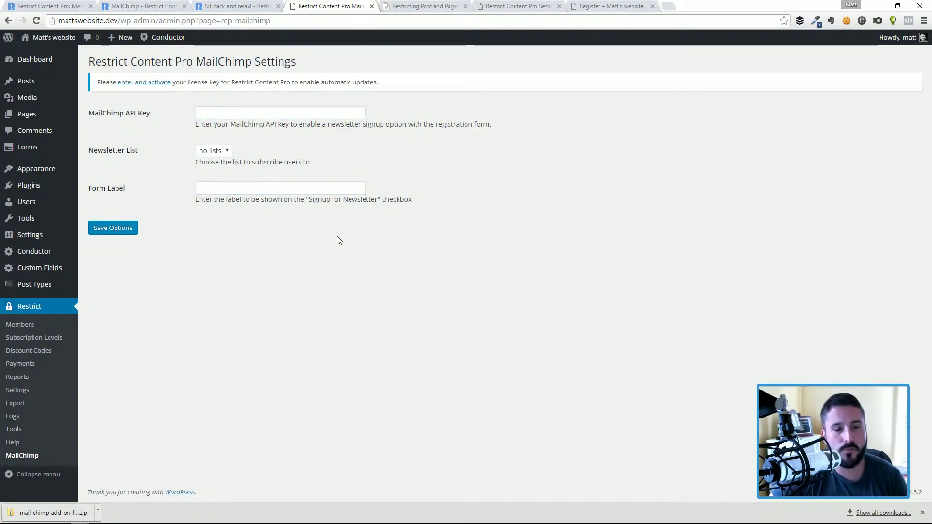
click(230, 116)
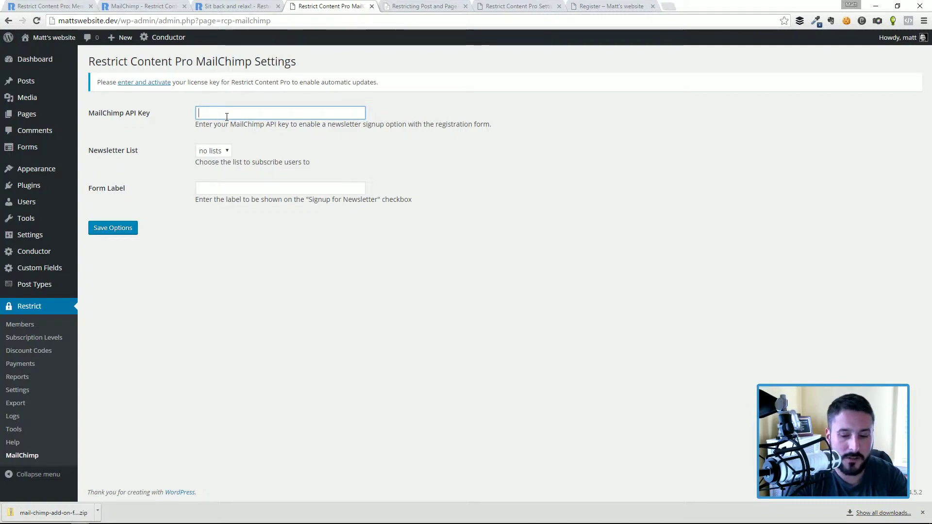
key(ctrl+t)
Search 'mailchimp api key', read the About API Keys article, then return to the settings tab
text(mailchi)
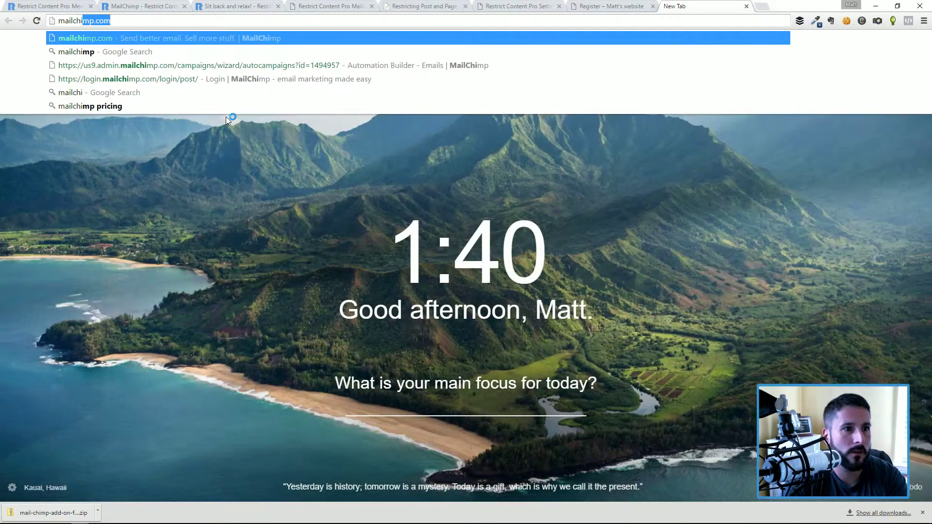
text(mp api key)
key(Return)
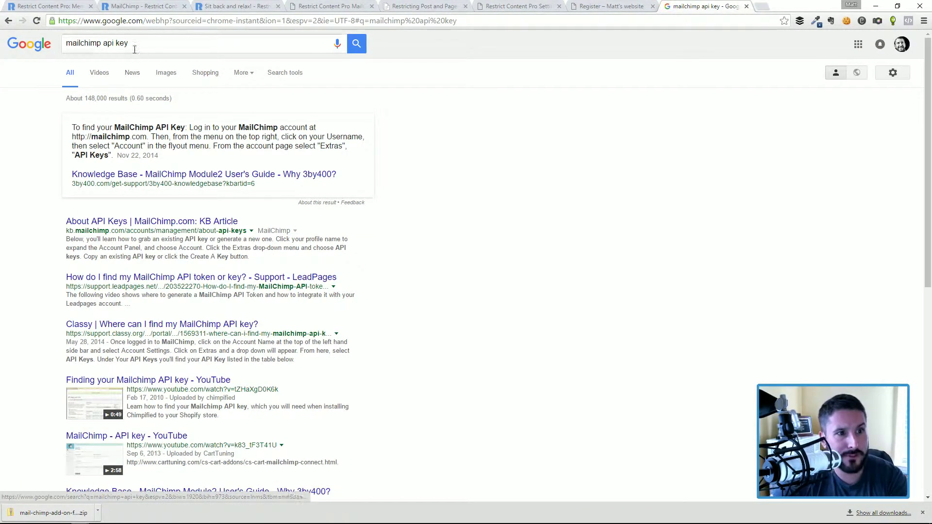
click(98, 225)
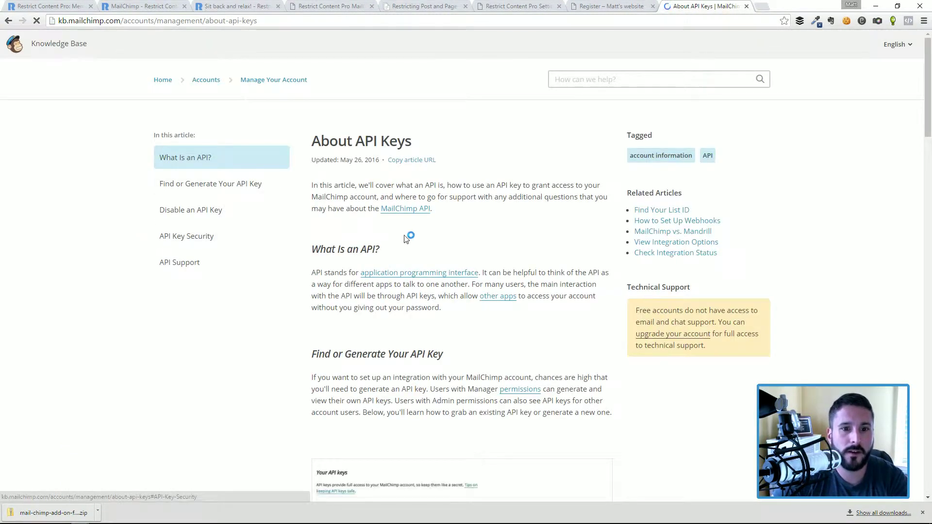
scroll(442, 194, down, 5)
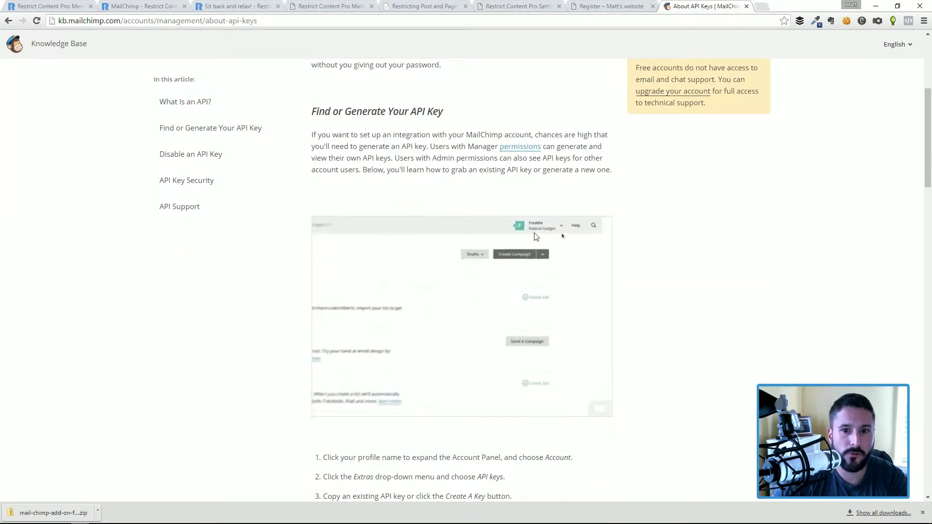
scroll(620, 265, down, 2)
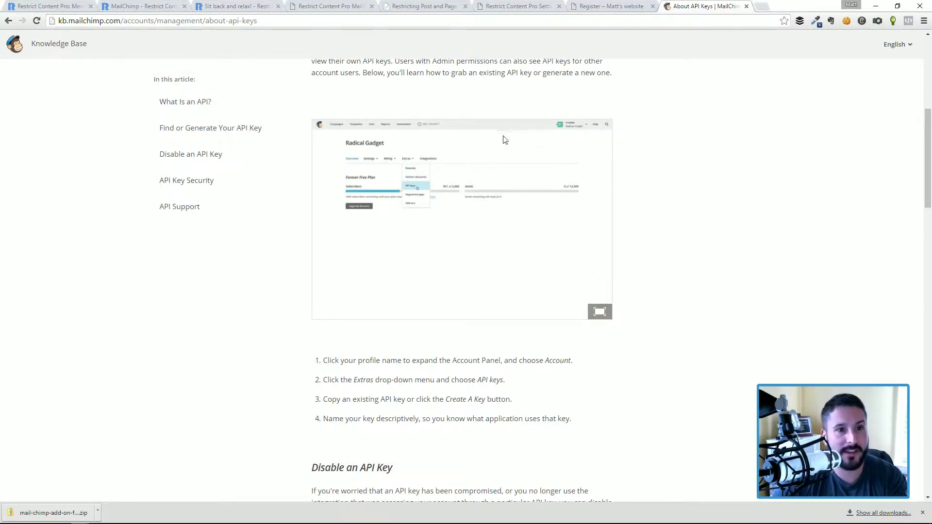
key(ctrl+4)
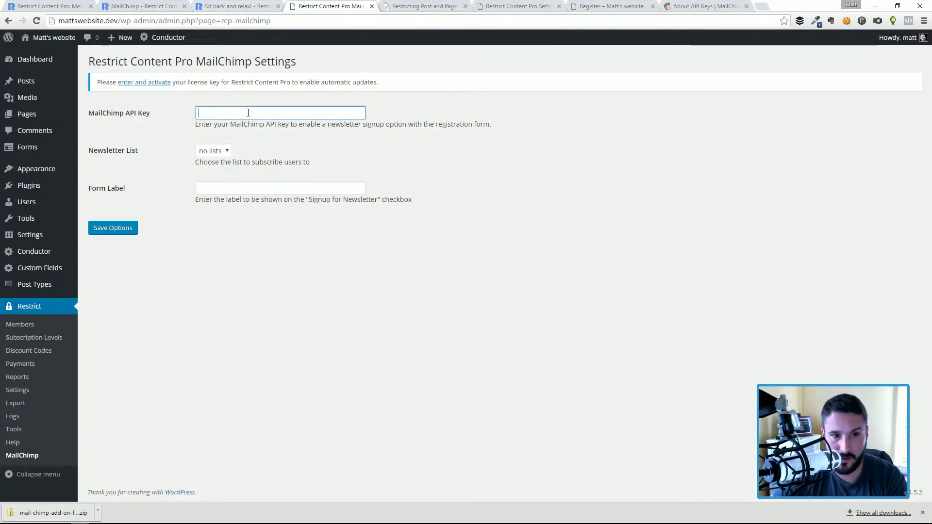
click(214, 152)
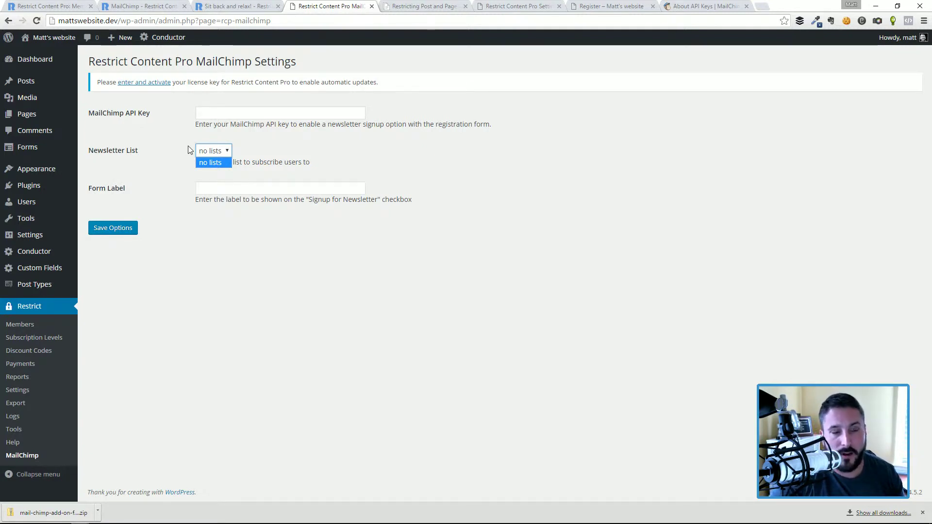
click(281, 159)
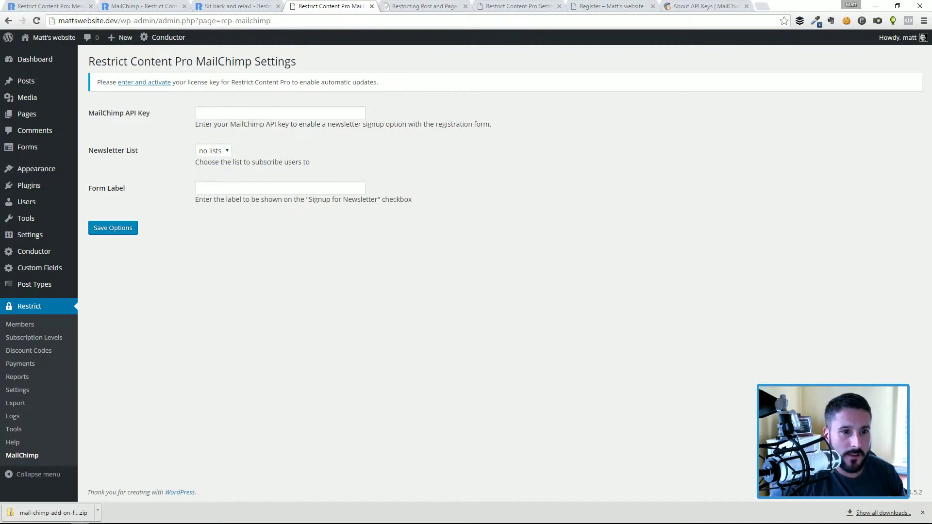
click(237, 185)
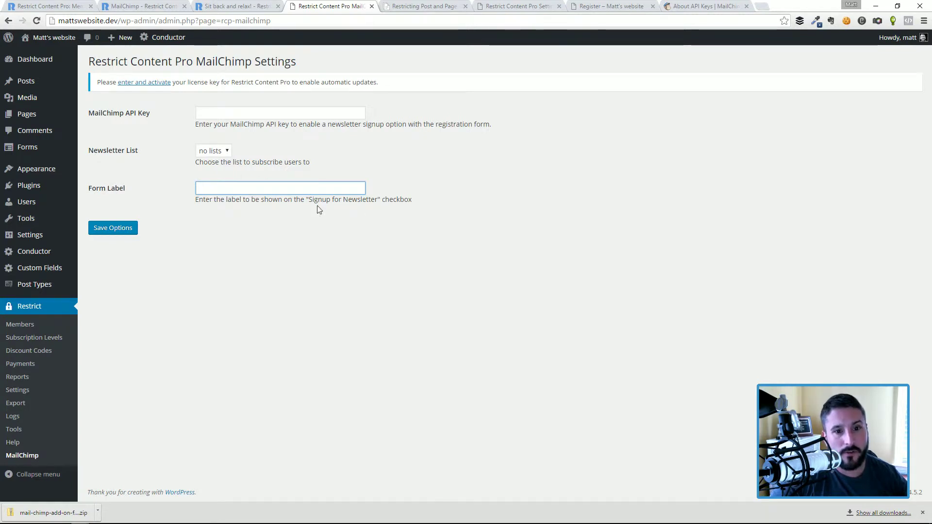
Paste 'Signup for Newsletter' into Form Label, save the options, then switch to the Register window
drag(376, 198, 311, 200)
click(378, 203)
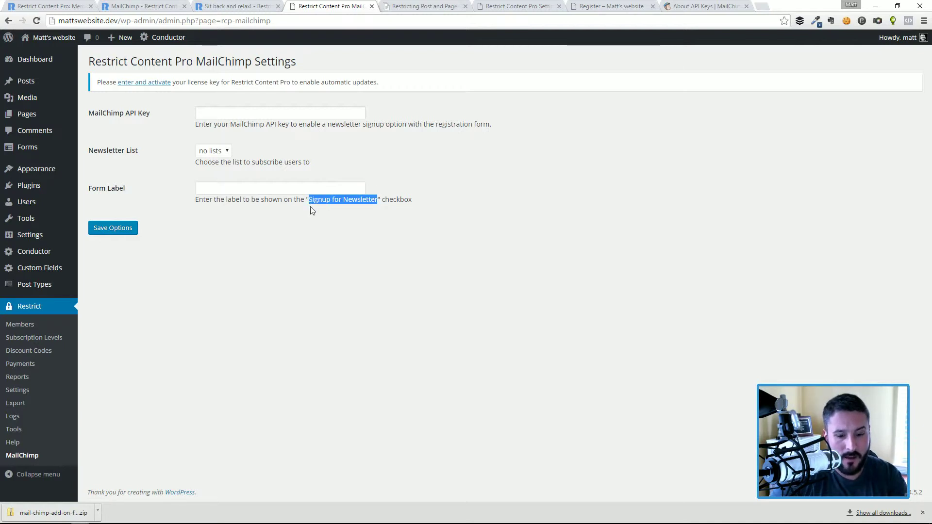
click(301, 187)
text(Signup for Newsletter)
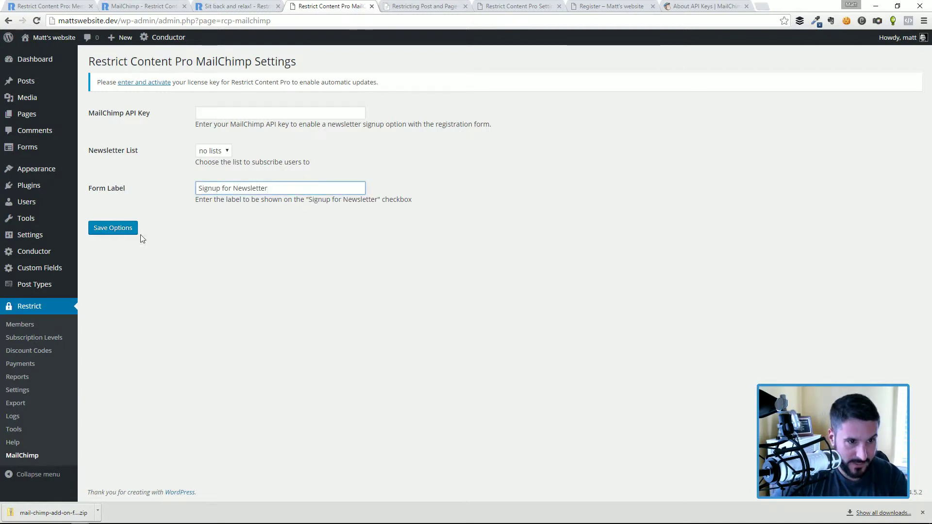
click(121, 228)
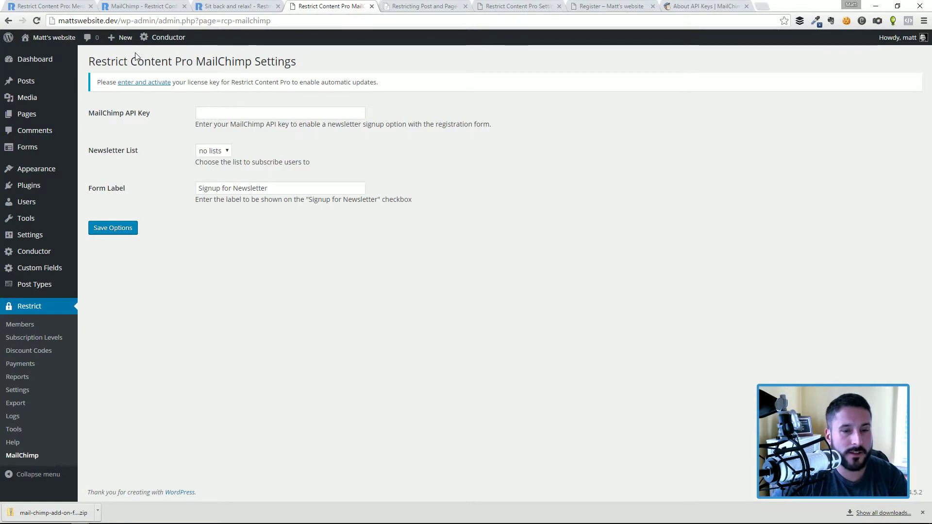
key(alt+Tab)
click(303, 335)
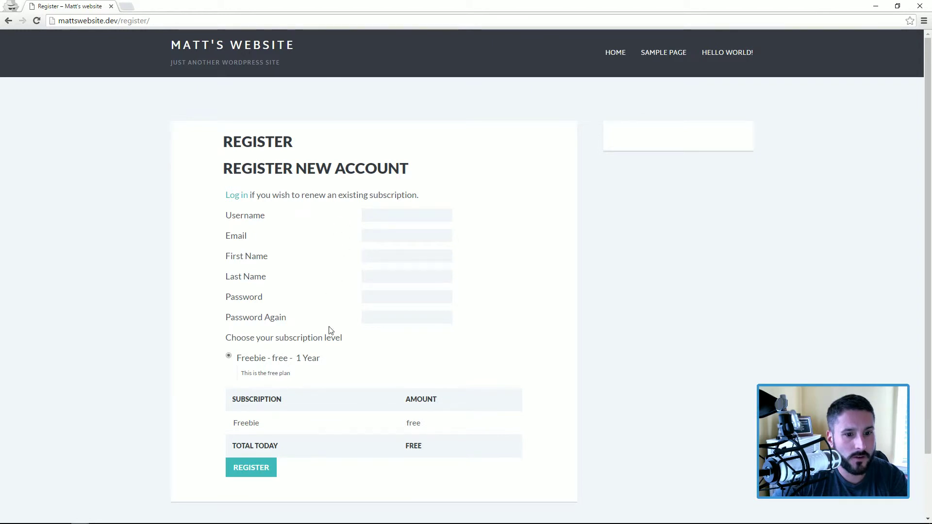
Alternate between the Register page and MailChimp settings windows, finishing on the download thank-you tab
scroll(346, 342, down, 2)
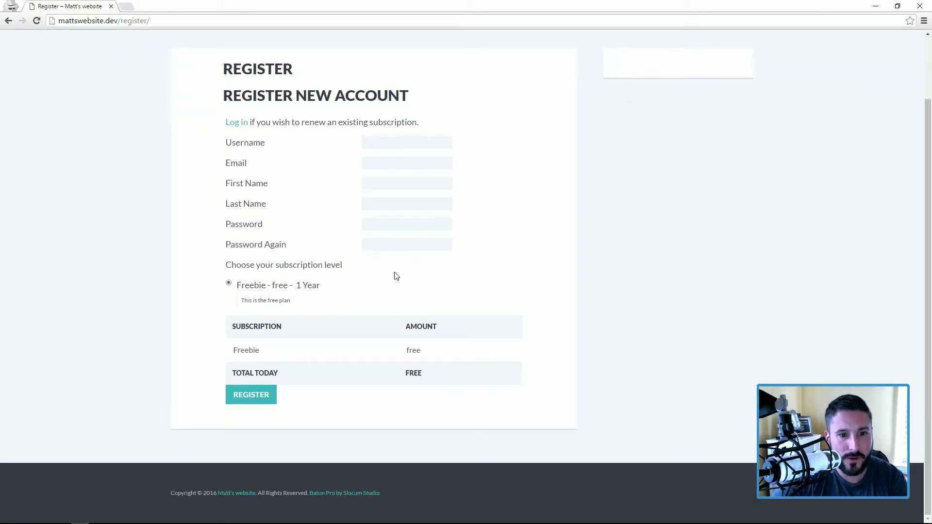
key(alt+Tab)
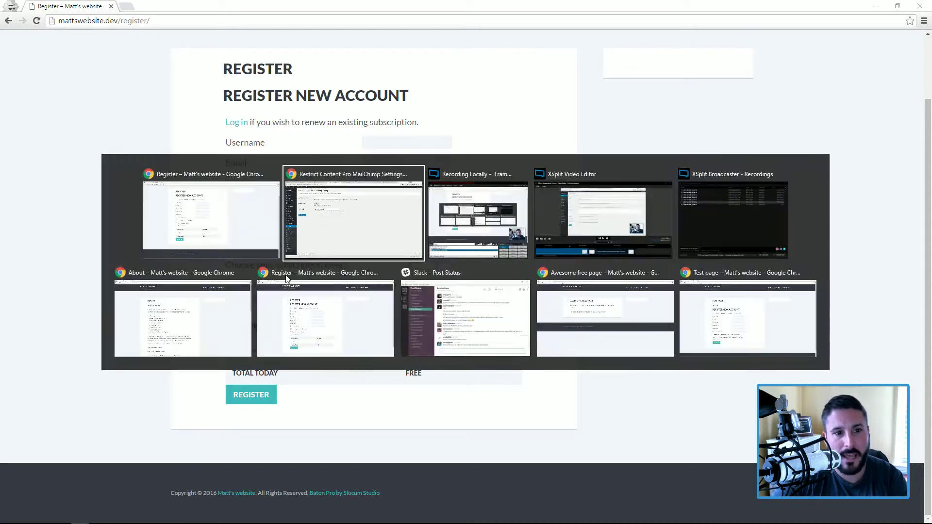
click(249, 114)
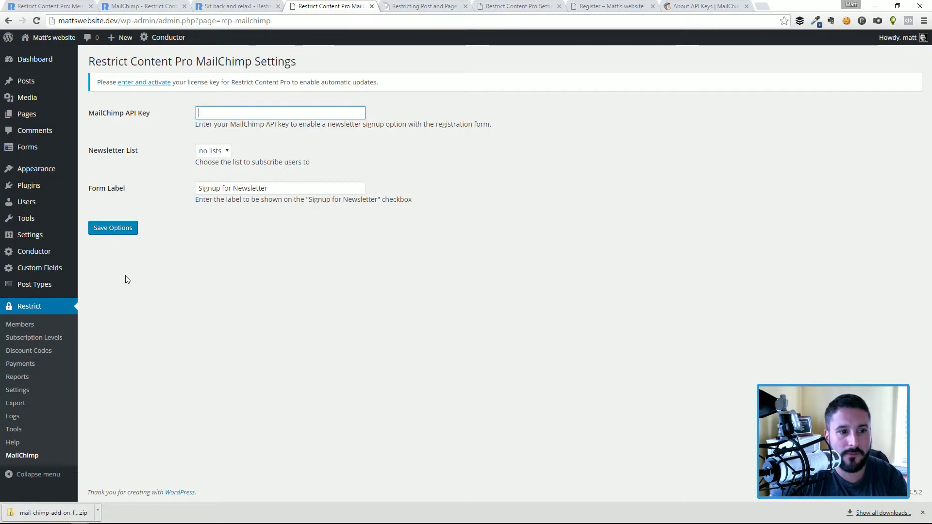
key(alt+Tab)
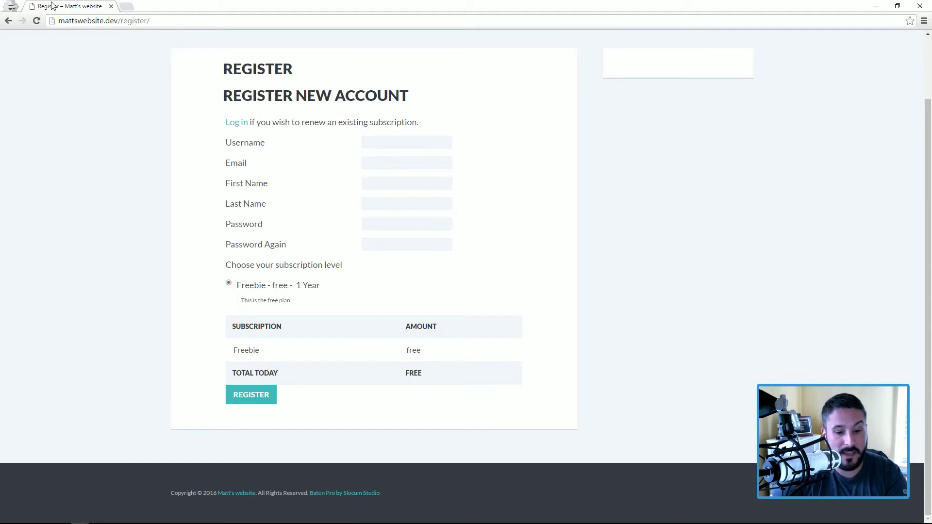
key(alt+Tab)
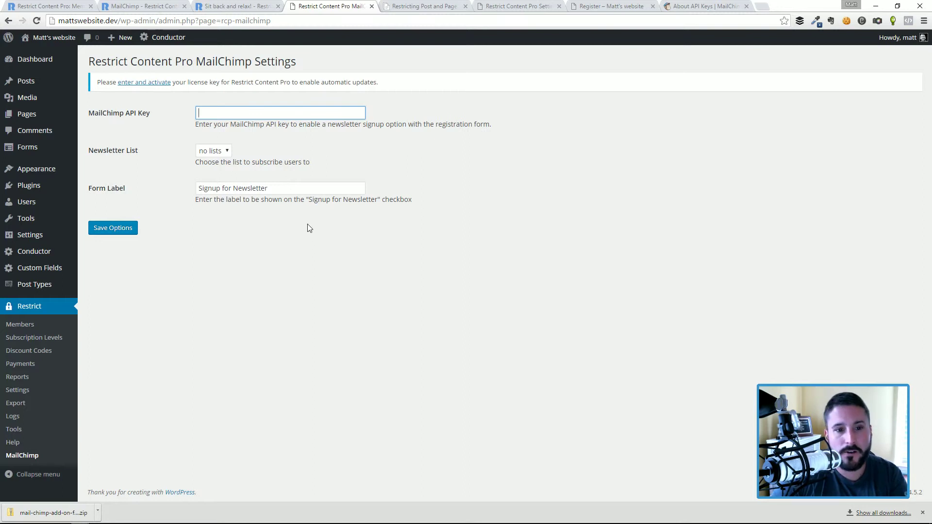
key(alt+Tab)
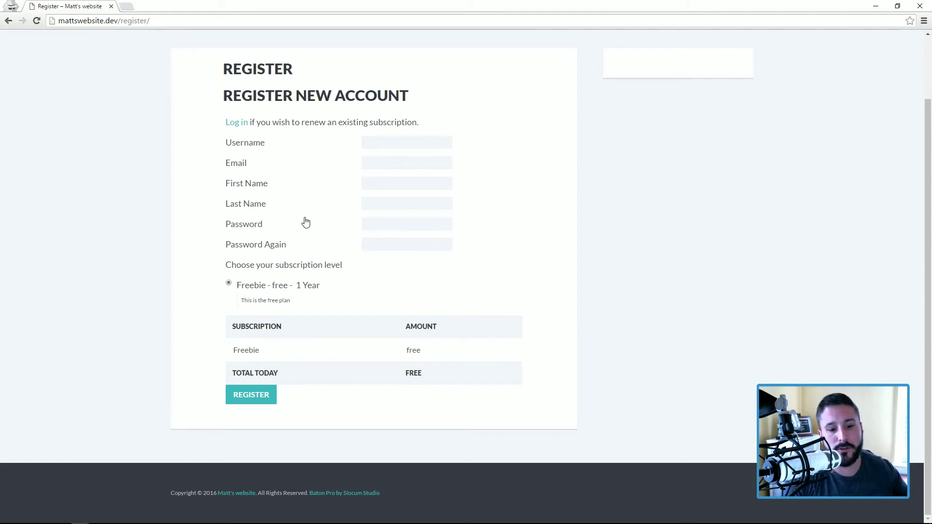
key(alt+Tab)
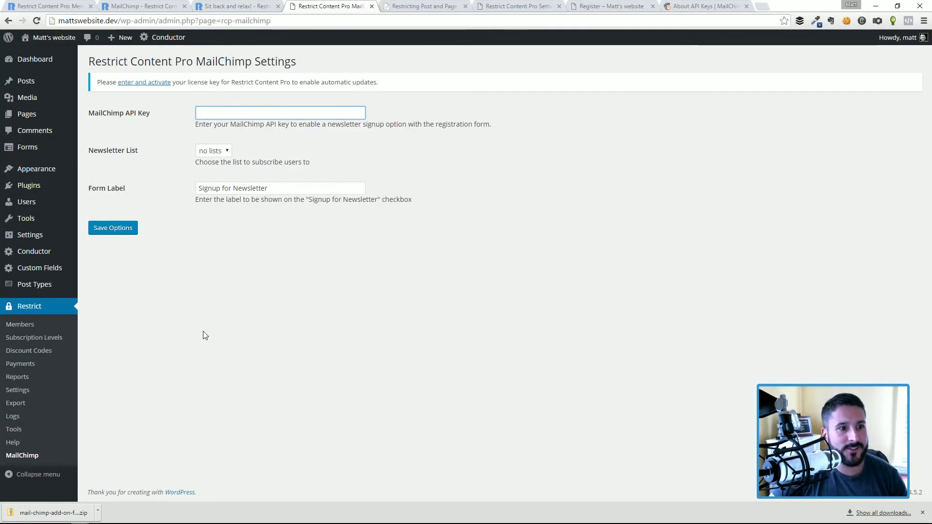
key(ctrl+shift+Tab)
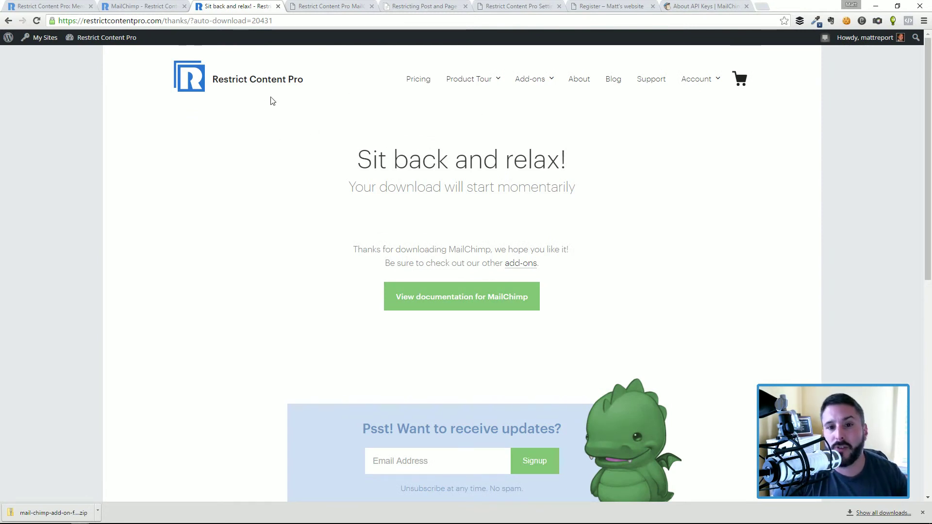
mouse_move(534, 80)
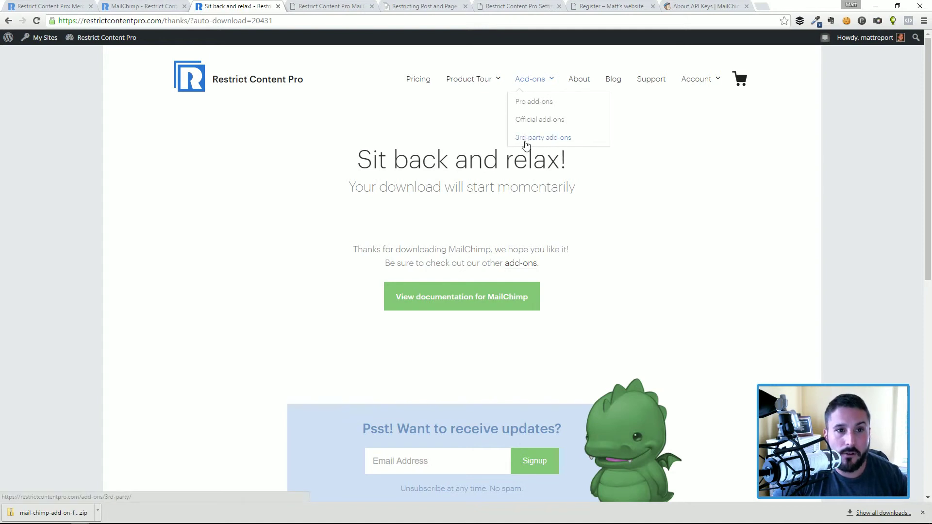